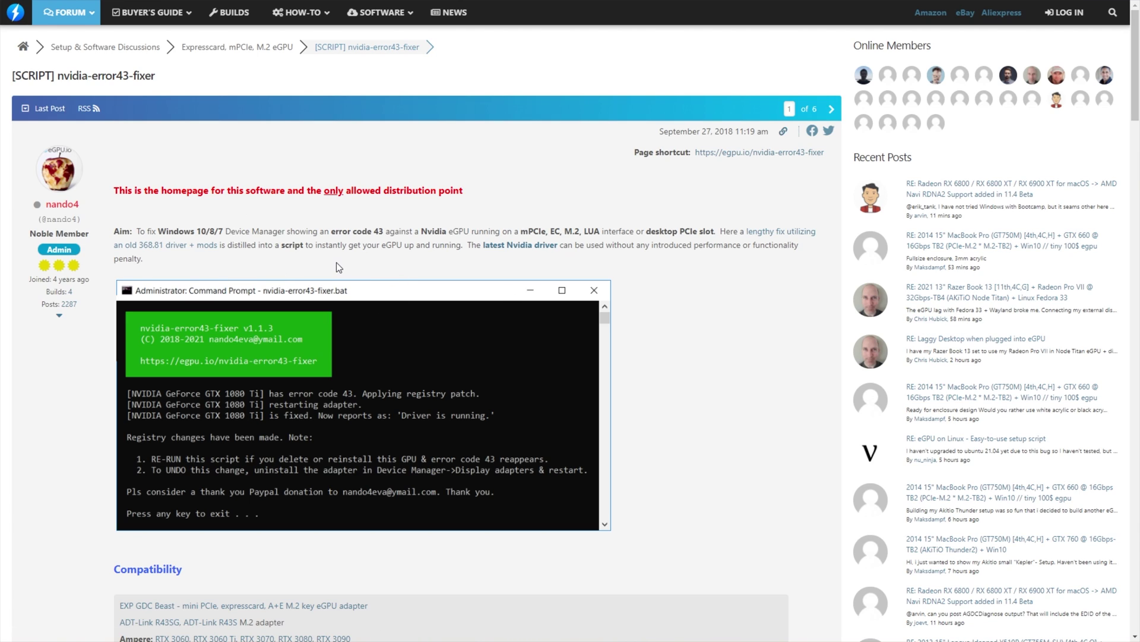
Step: Scroll past the homepage notice and Compatibility list to the login-only Latest v1.1.3 (Feb-2021) download heading
drag(114, 190, 436, 191)
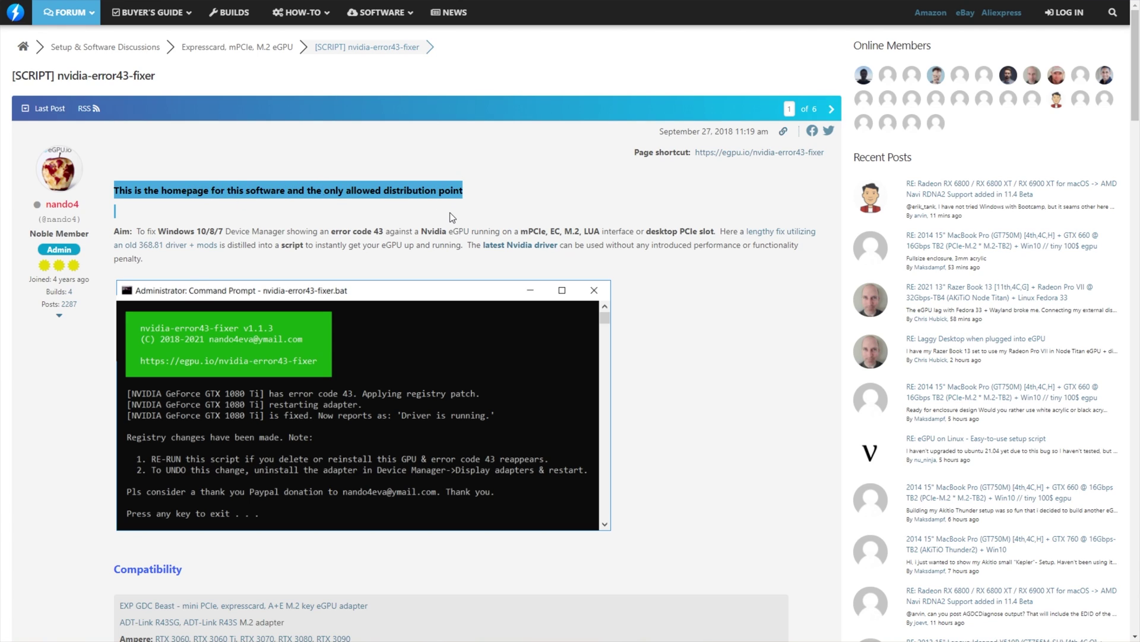
click(450, 212)
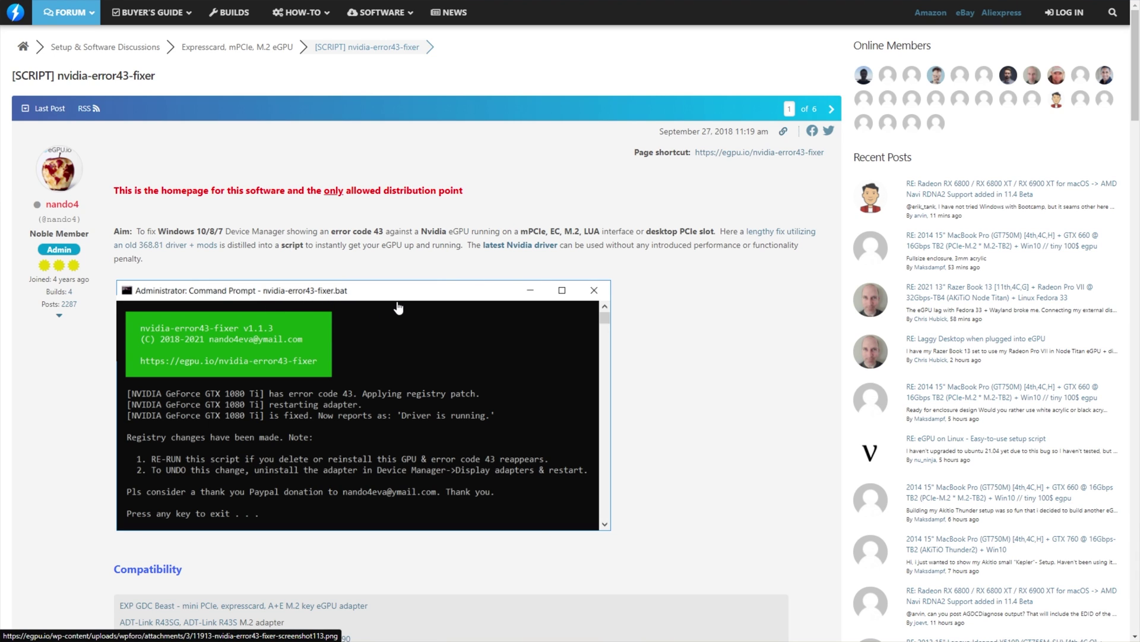
scroll(398, 307, down, 6)
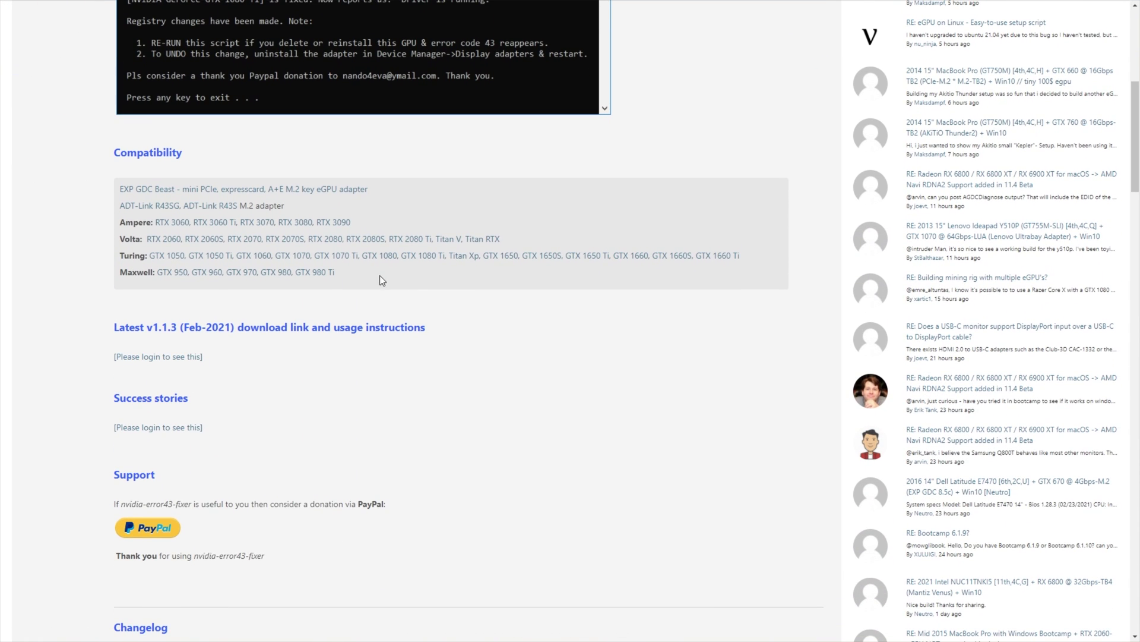
drag(382, 280, 123, 160)
click(417, 277)
drag(115, 330, 427, 334)
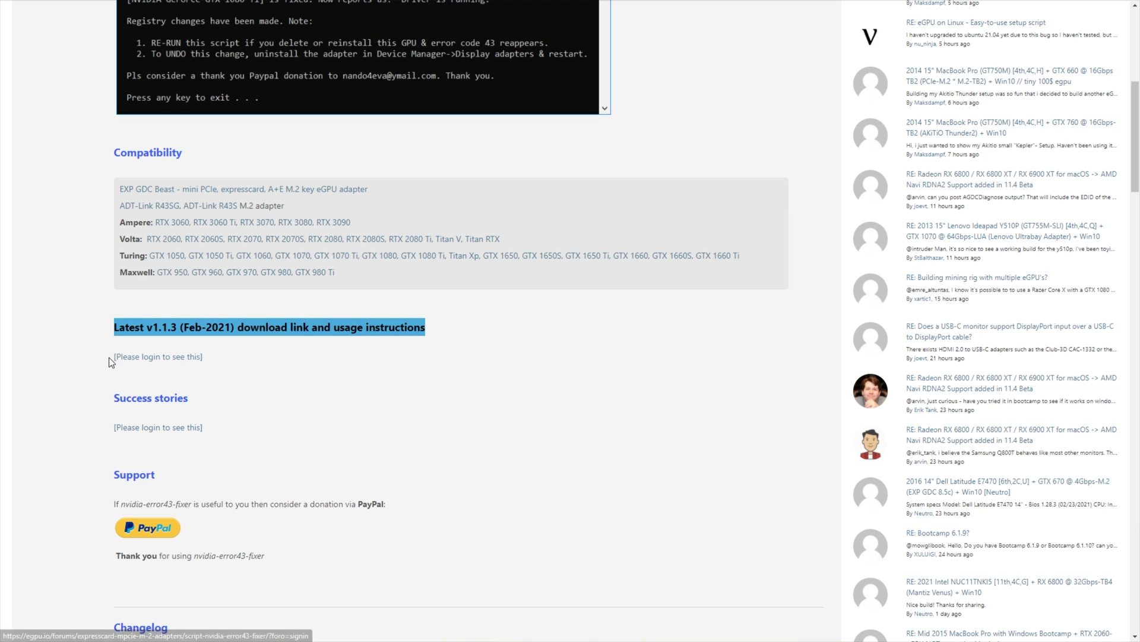
drag(109, 357, 226, 359)
click(246, 371)
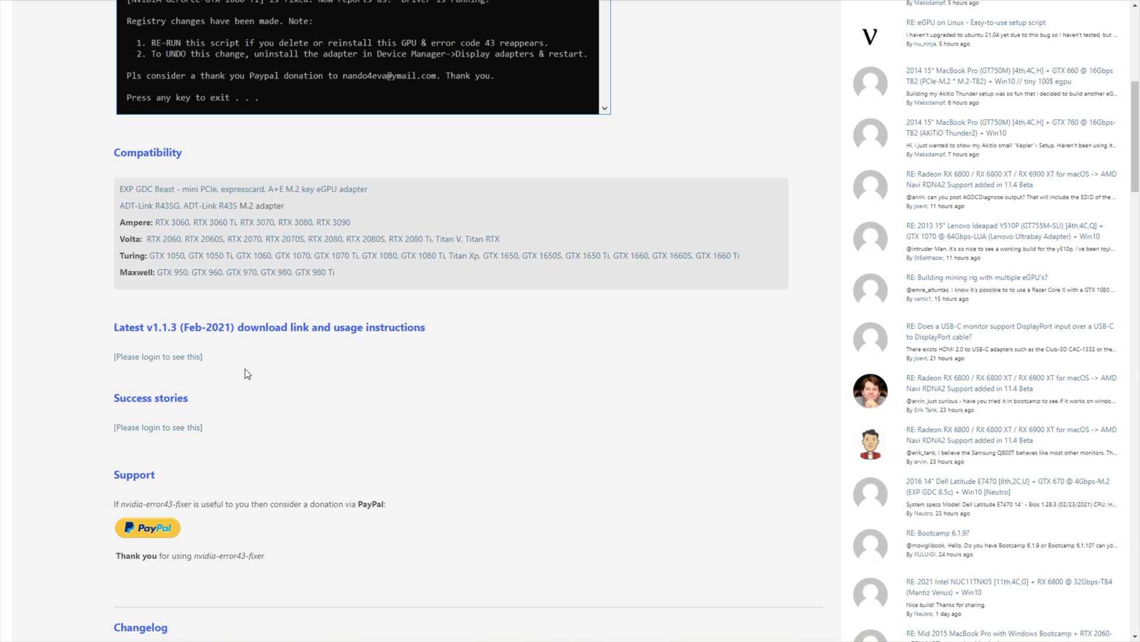
Step: Log in to the eGPU.io forum with a Reddit account and return to the download section
click(181, 359)
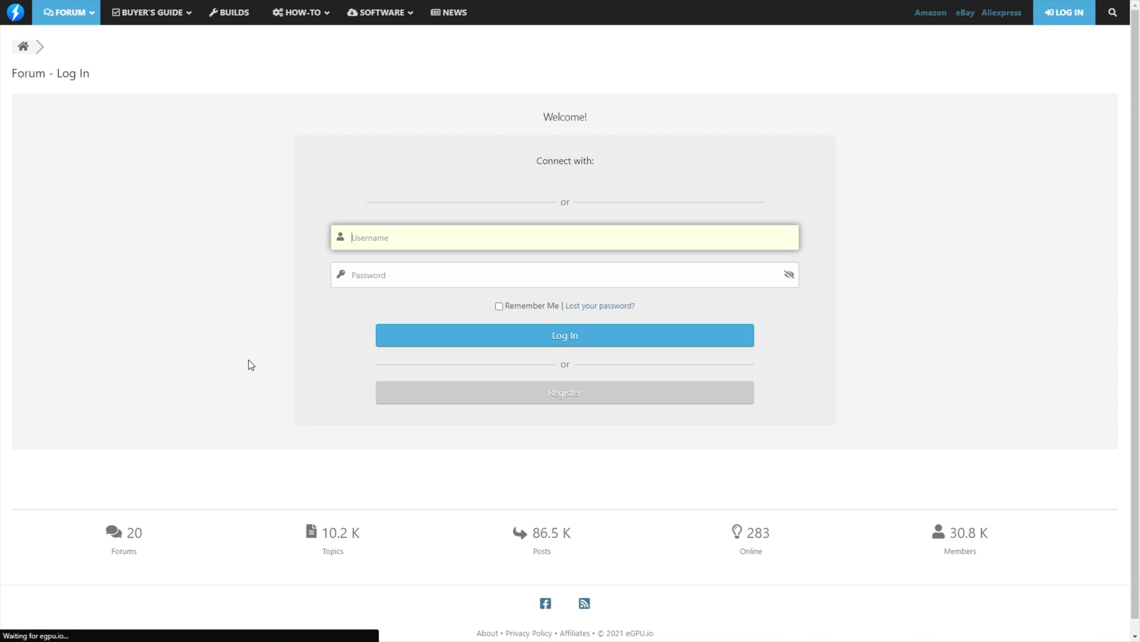
click(588, 194)
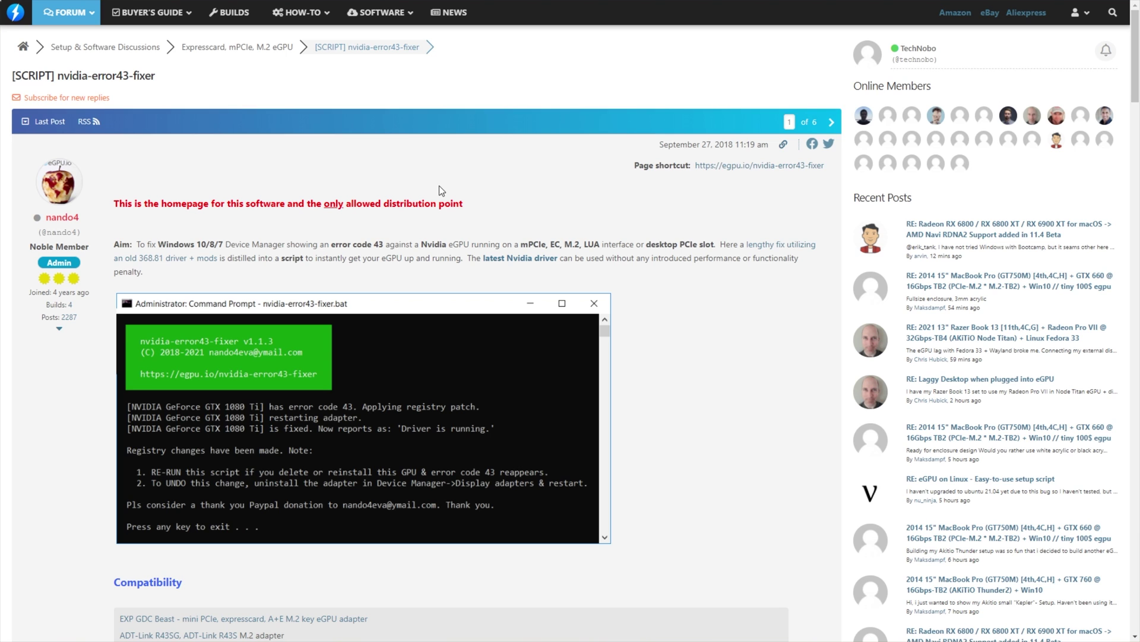
scroll(437, 189, down, 12)
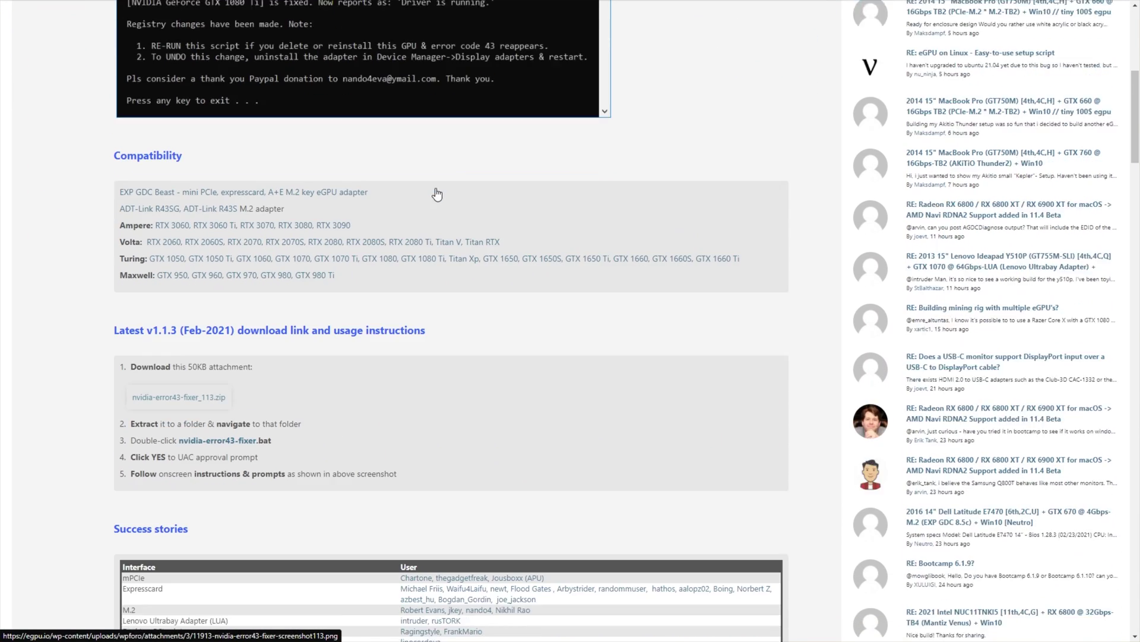
scroll(436, 188, up, 2)
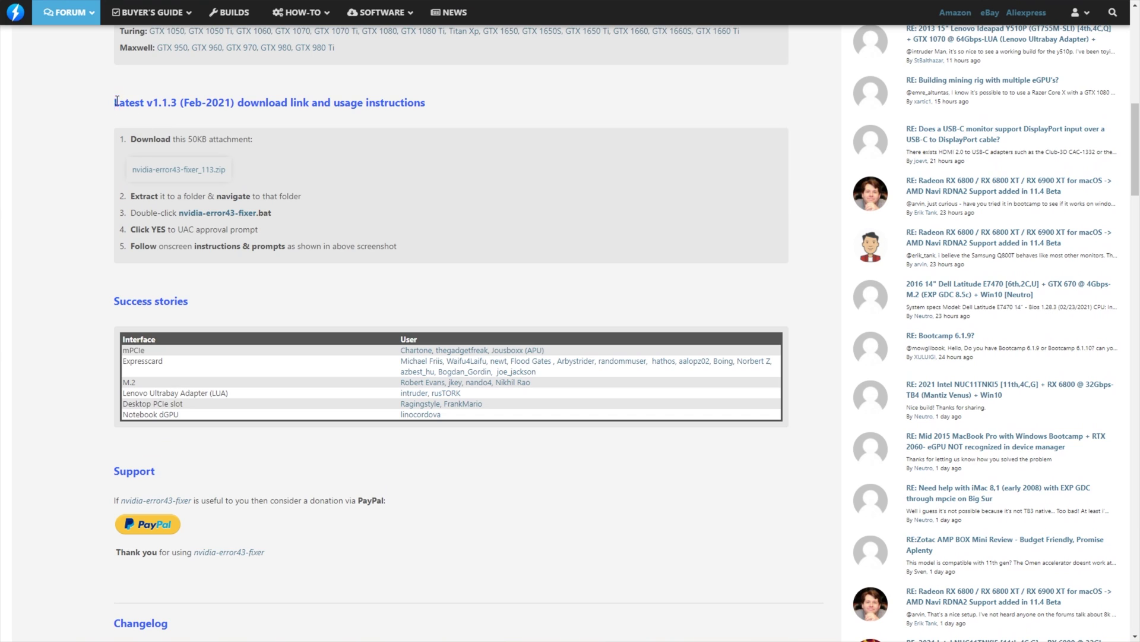
drag(113, 102, 405, 96)
click(261, 146)
Step: Download nvidia-error43-fixer_113.zip and read the extract-and-run instructions for nvidia-error43-fixer.bat
drag(183, 170, 194, 177)
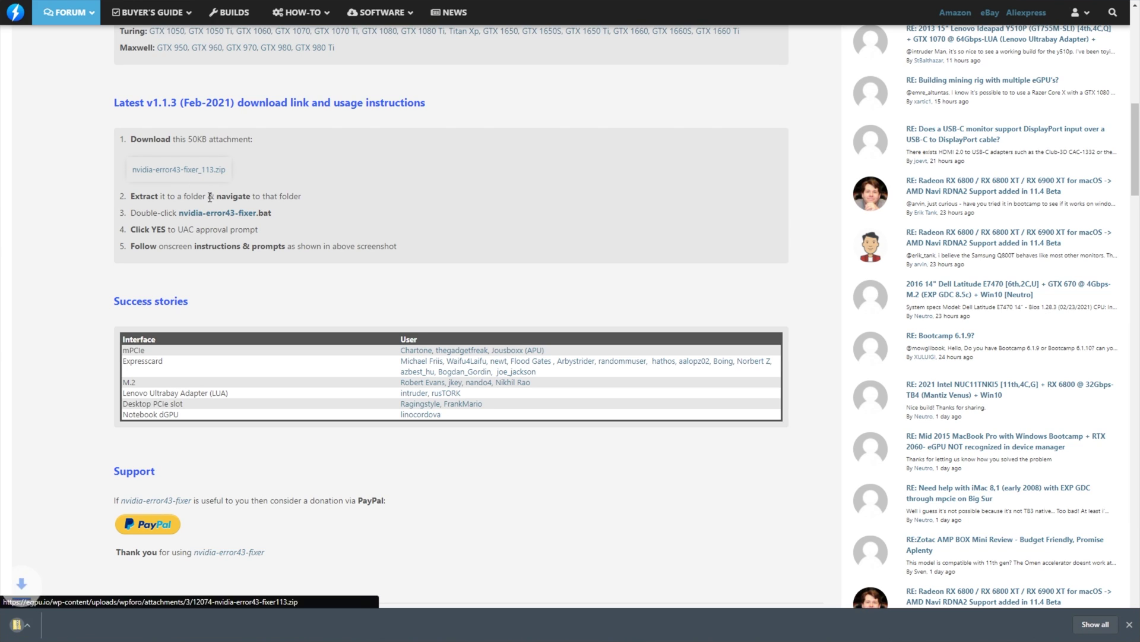
drag(130, 202, 308, 203)
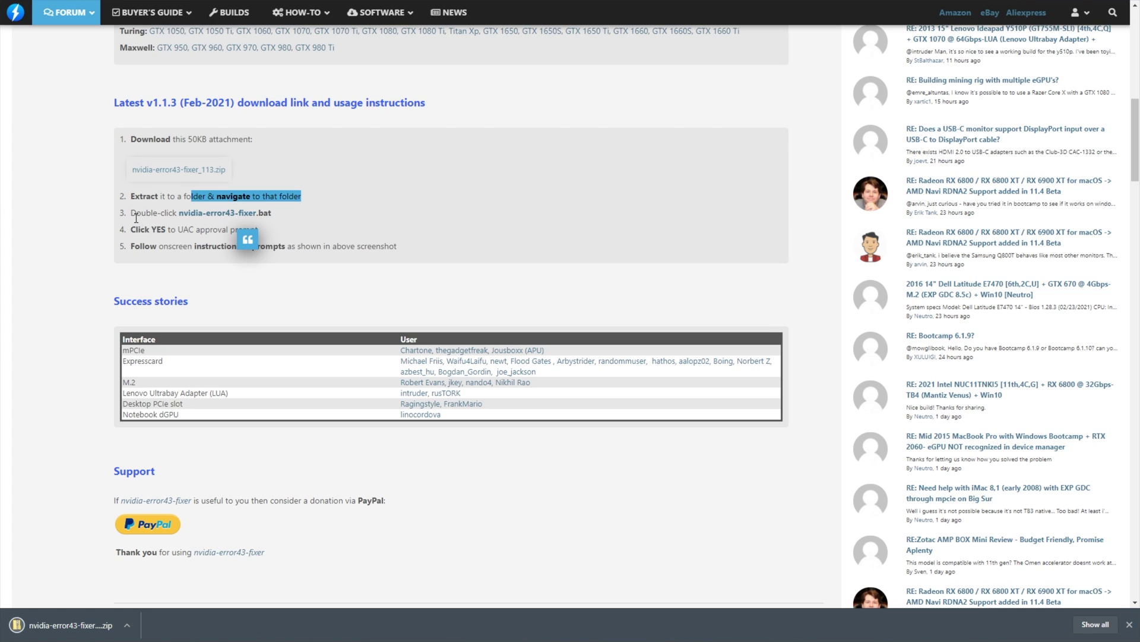
drag(131, 214, 283, 247)
click(286, 214)
scroll(329, 276, up, 6)
scroll(343, 276, up, 4)
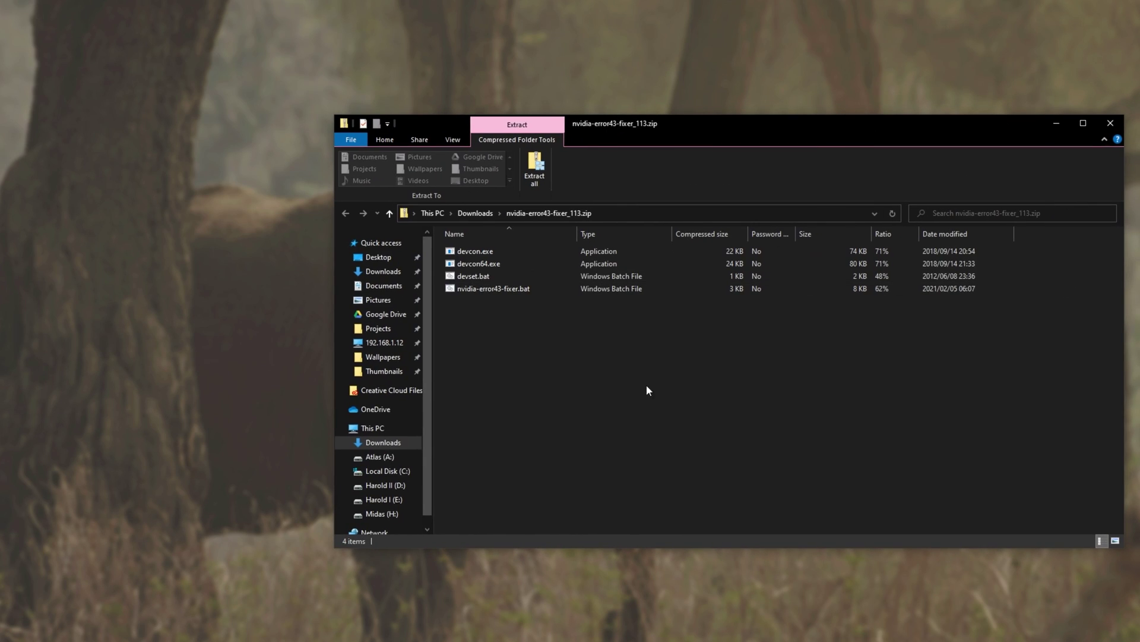
Step: Select the four files in the zip, then create and open a new desktop folder named 43
drag(646, 384, 293, 300)
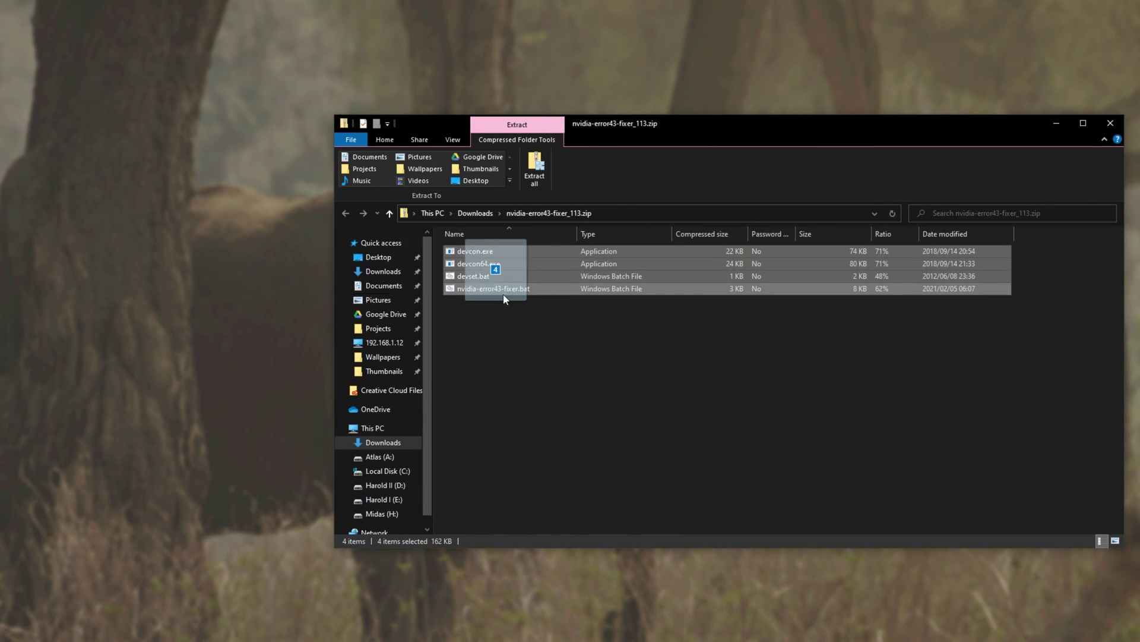
right_click(298, 292)
mouse_move(364, 472)
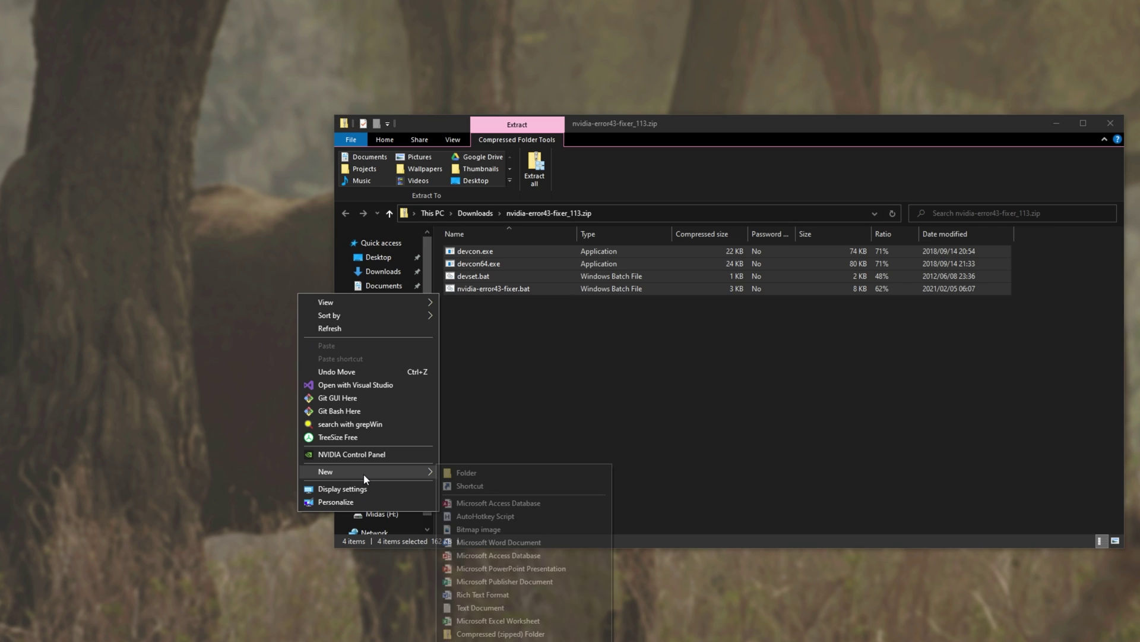
click(487, 471)
text(43)
key(Return)
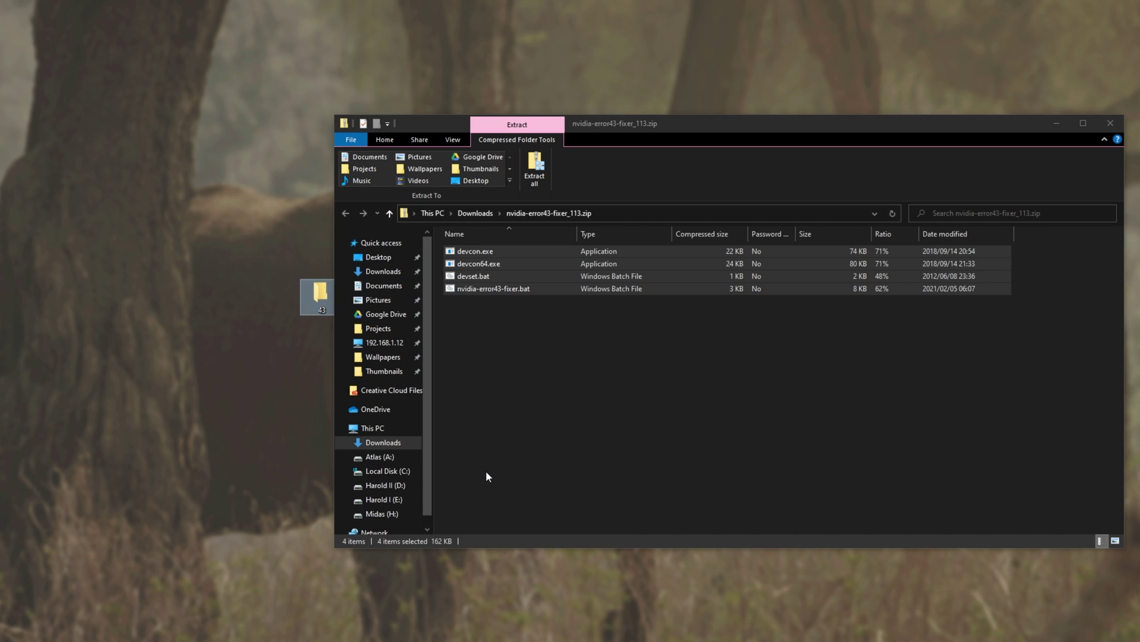
double_click(331, 294)
Step: Copy the four zip files into folder 43 and close the zip window
drag(656, 148, 453, 126)
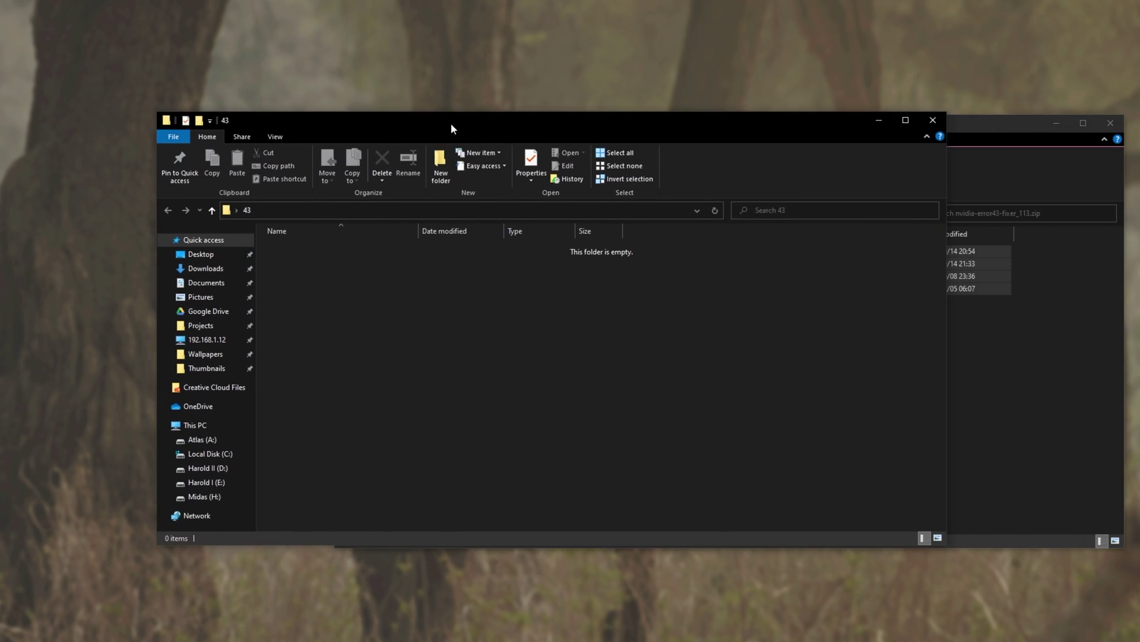
click(966, 140)
drag(873, 251, 312, 322)
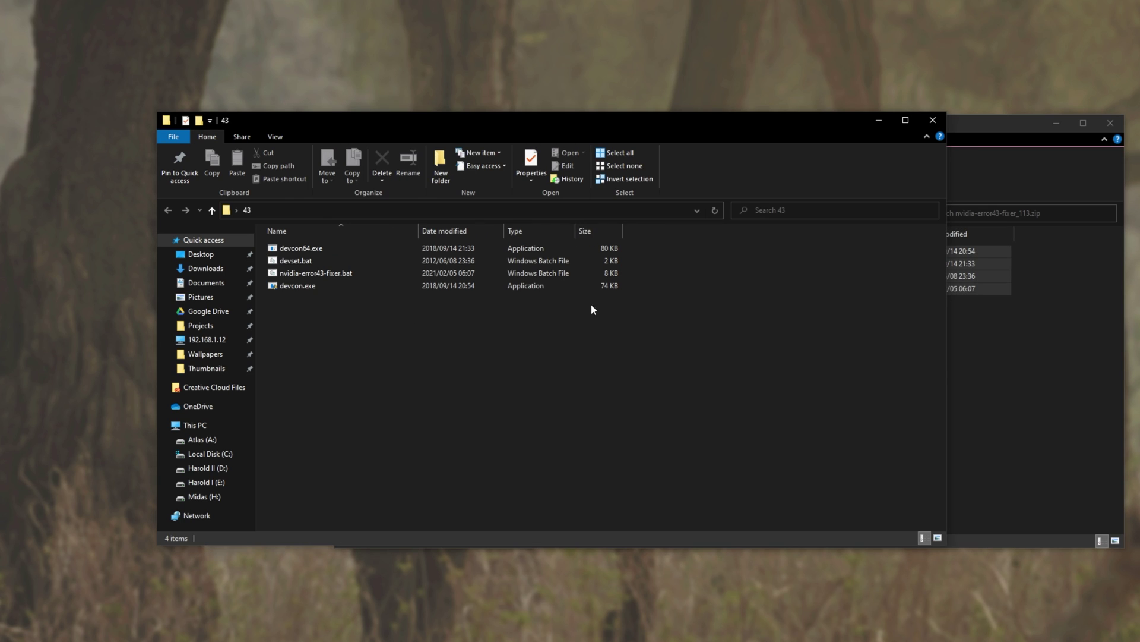
click(1111, 123)
drag(626, 126, 666, 108)
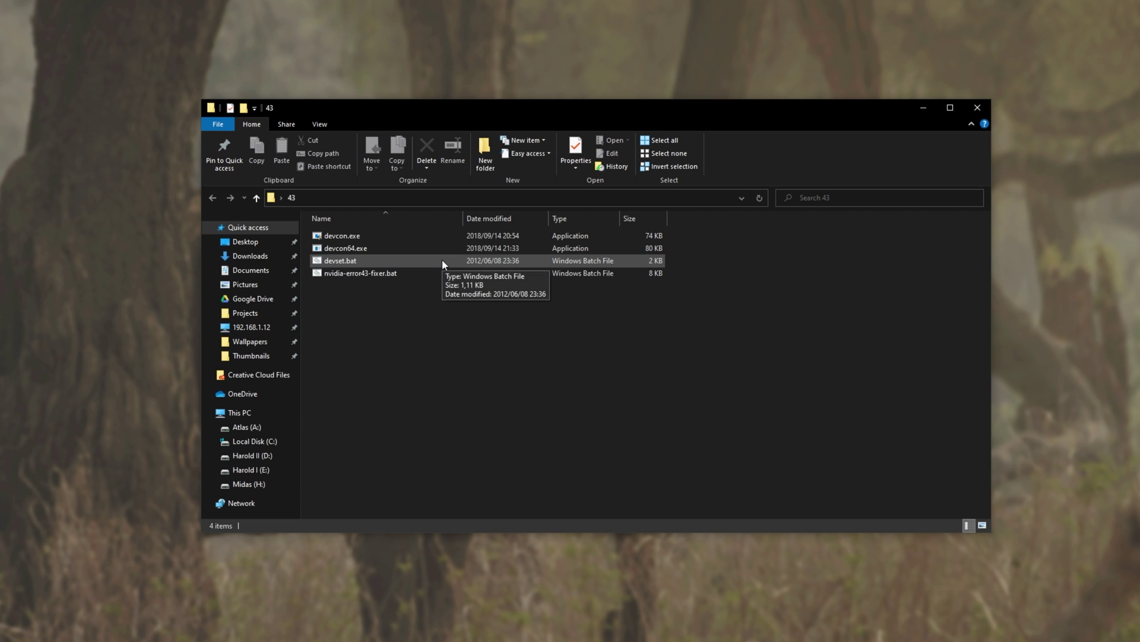
Step: Run nvidia-error43-fixer.bat from folder 43 in the sandbox as administrator
right_click(431, 276)
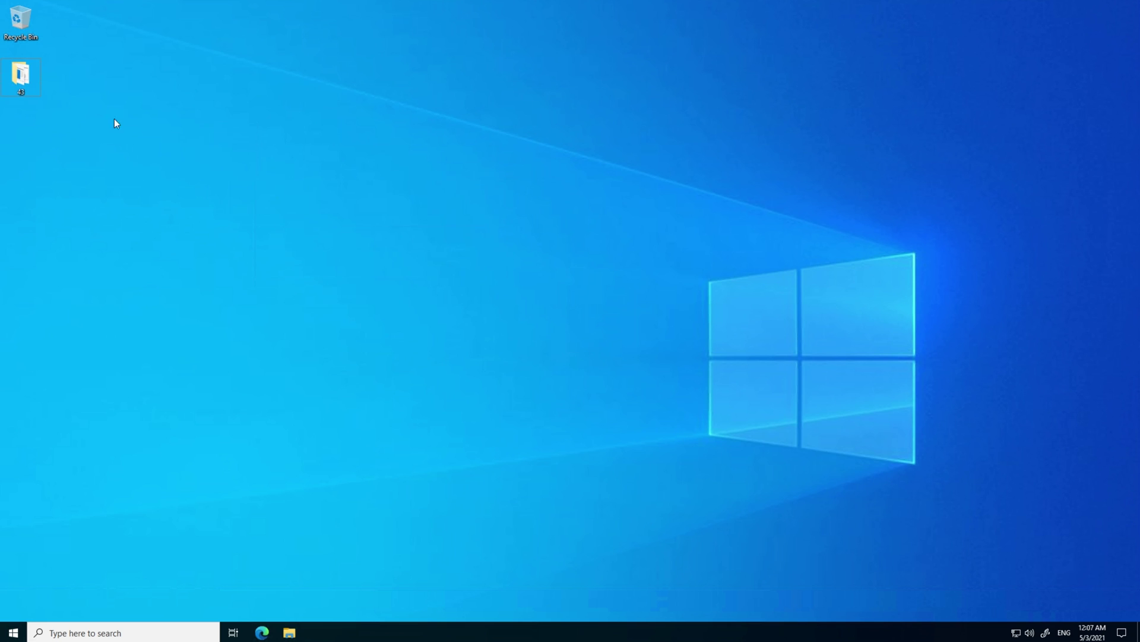
double_click(20, 76)
right_click(437, 250)
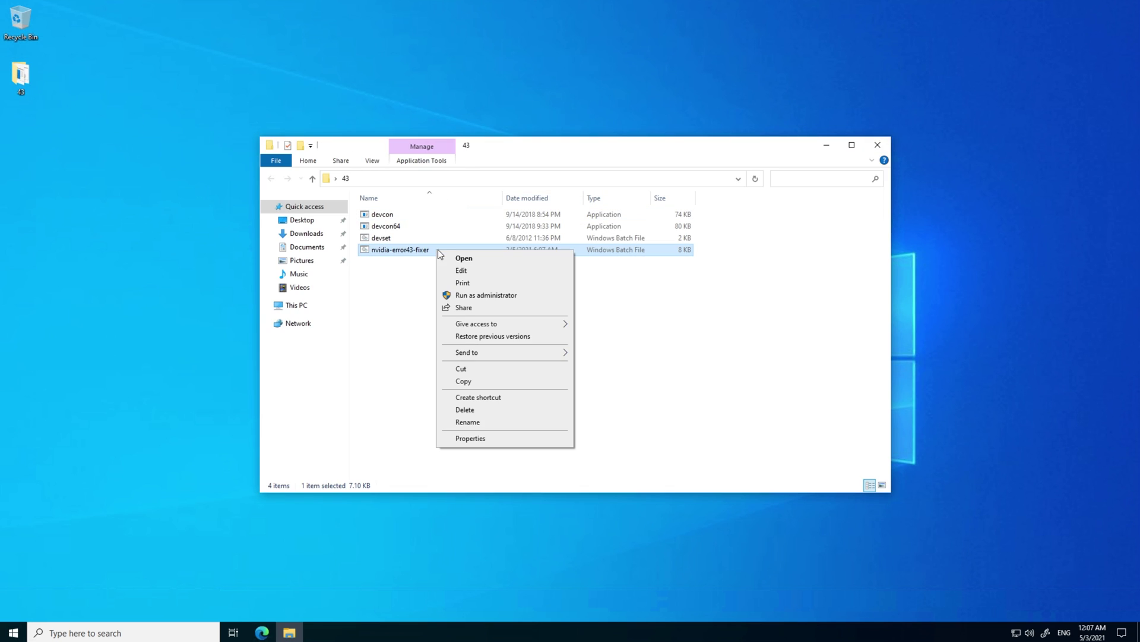
click(493, 294)
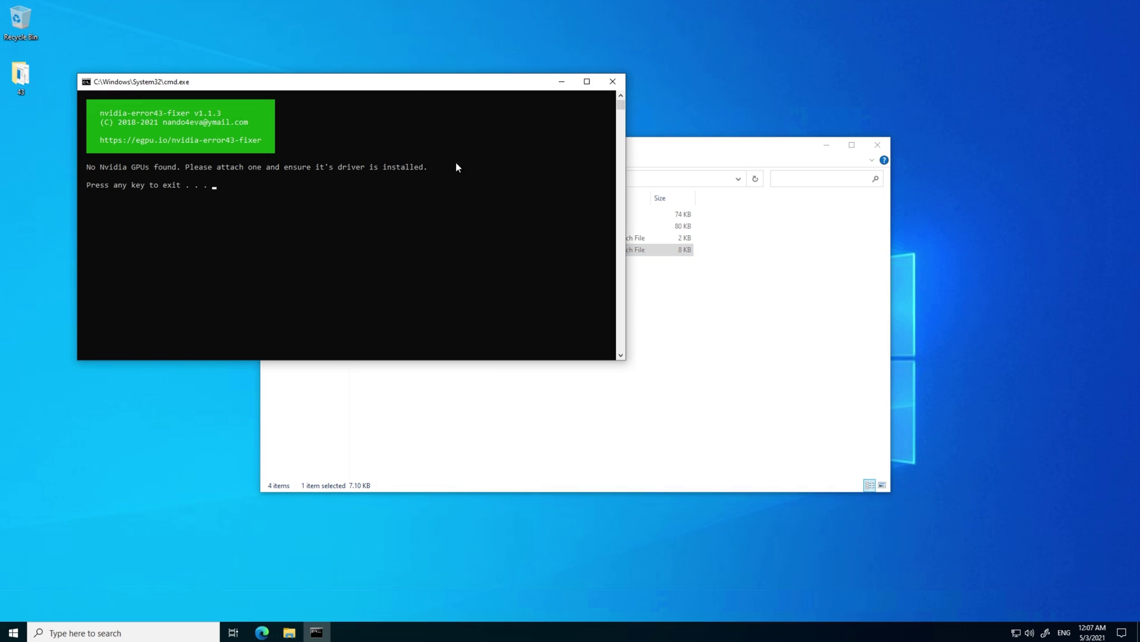
Step: Review the 'No Nvidia GPUs found' output and dismiss the fixer console
drag(402, 83, 617, 187)
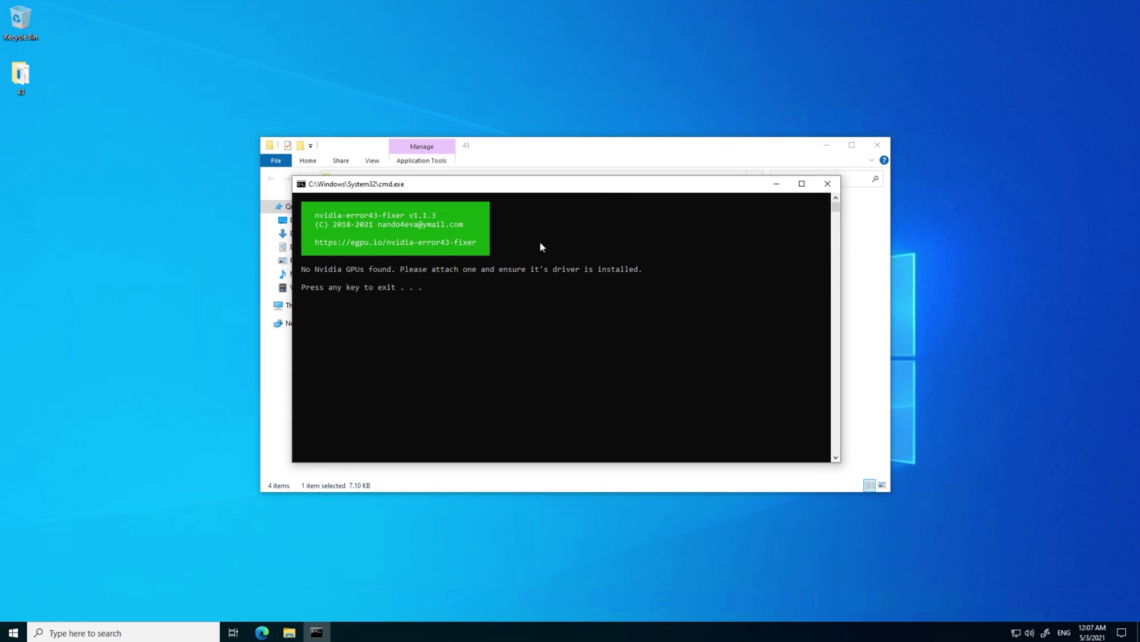
drag(301, 268, 309, 269)
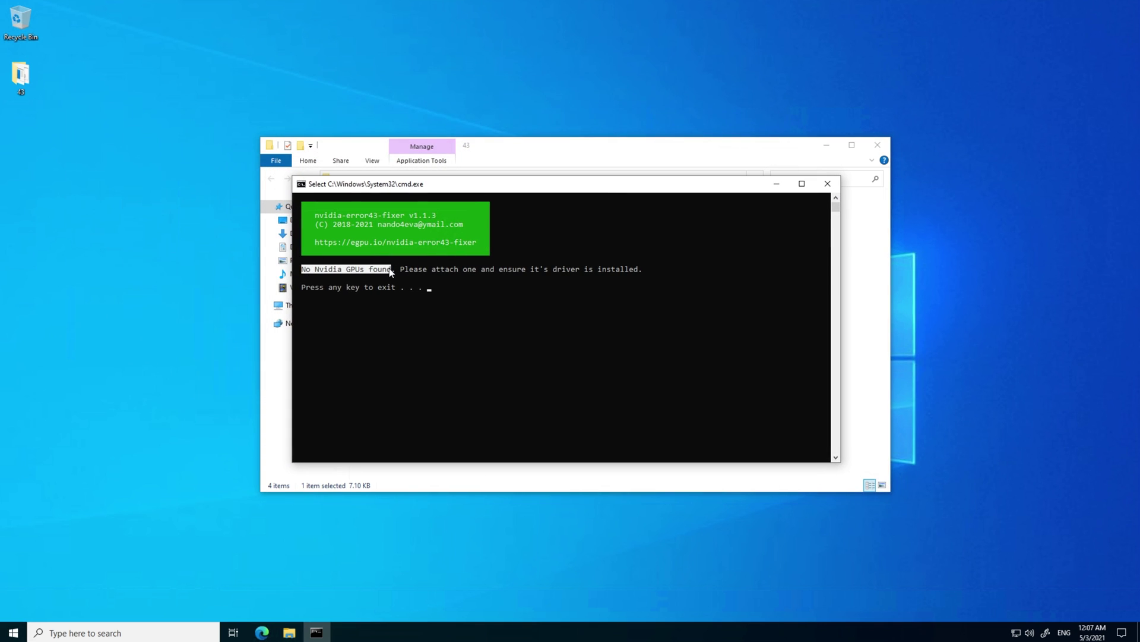
drag(399, 268, 646, 271)
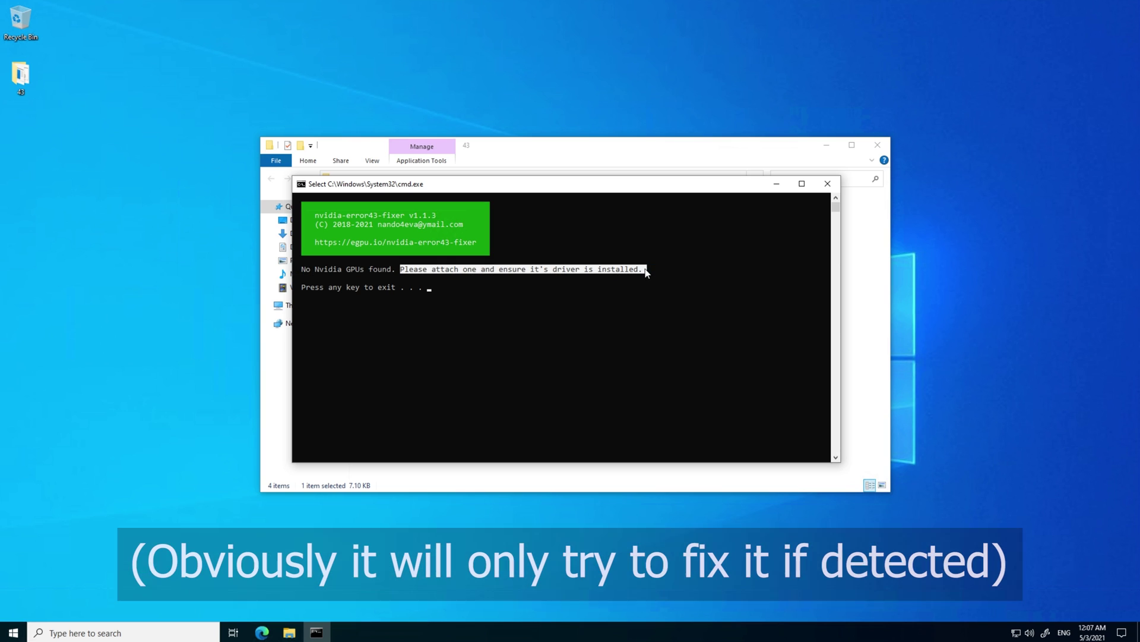
right_click(640, 276)
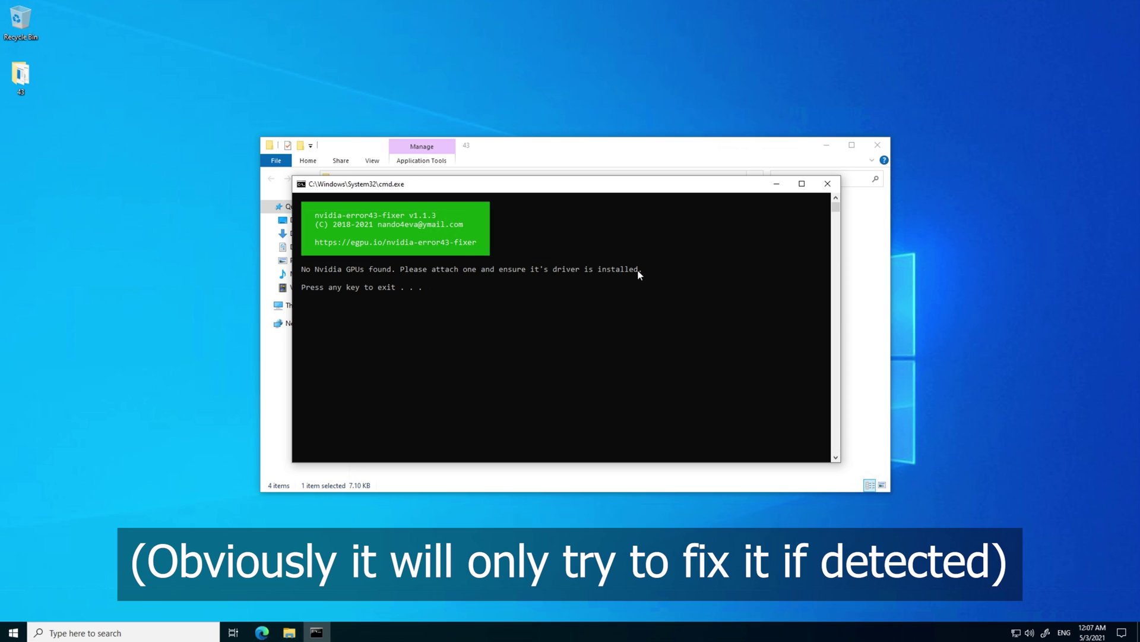
key(Return)
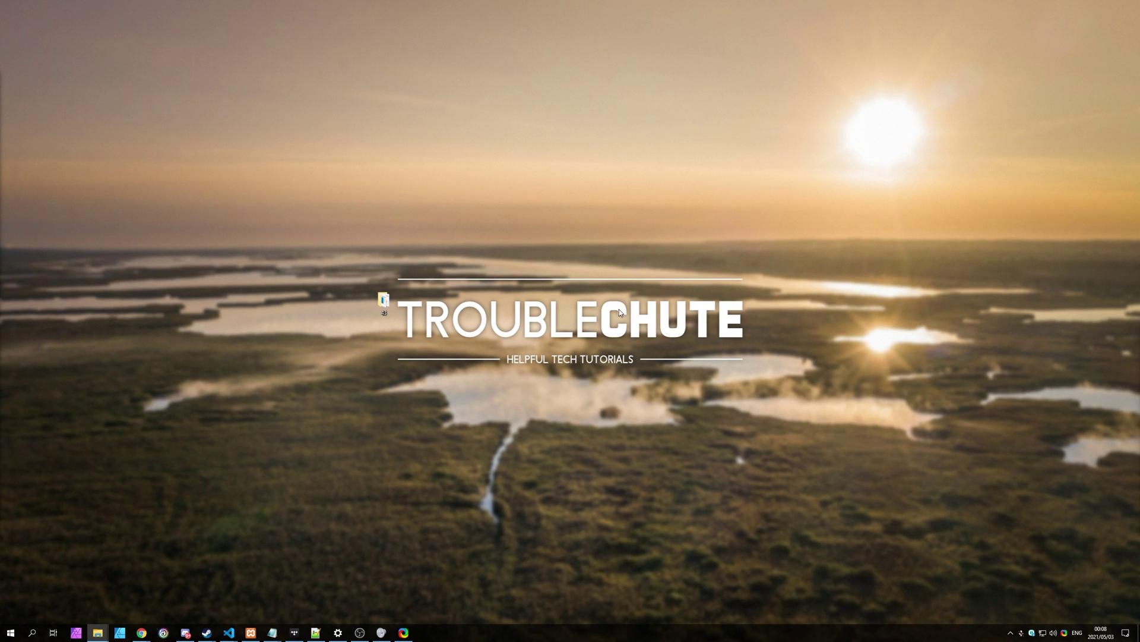
Step: Drag the 43 folder icon into the desktop's top-left corner
drag(384, 301, 25, 17)
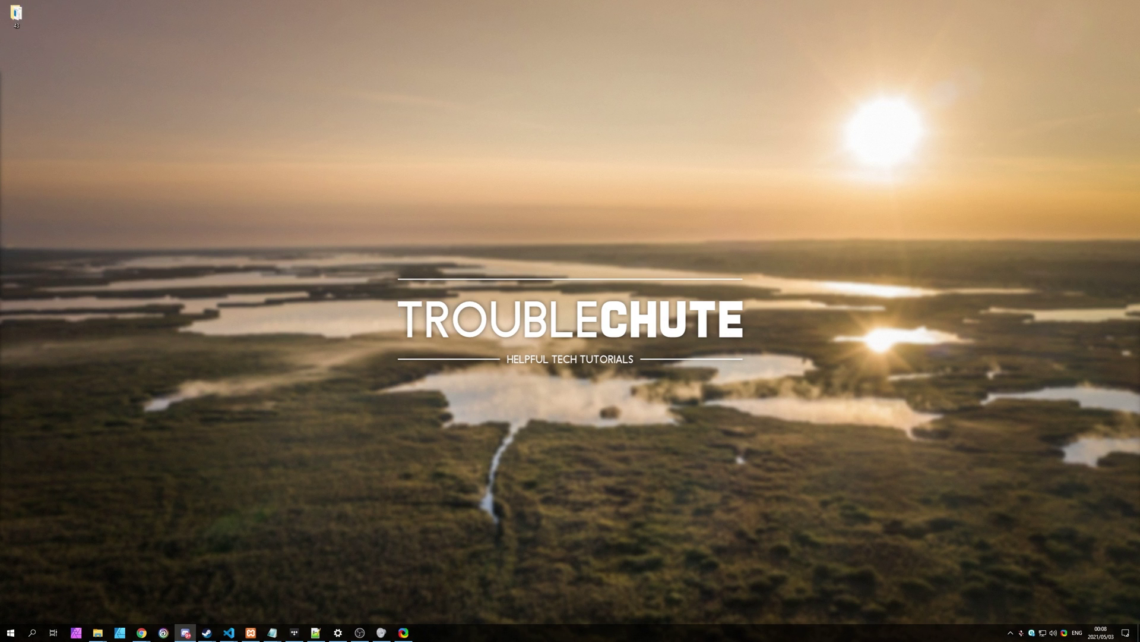